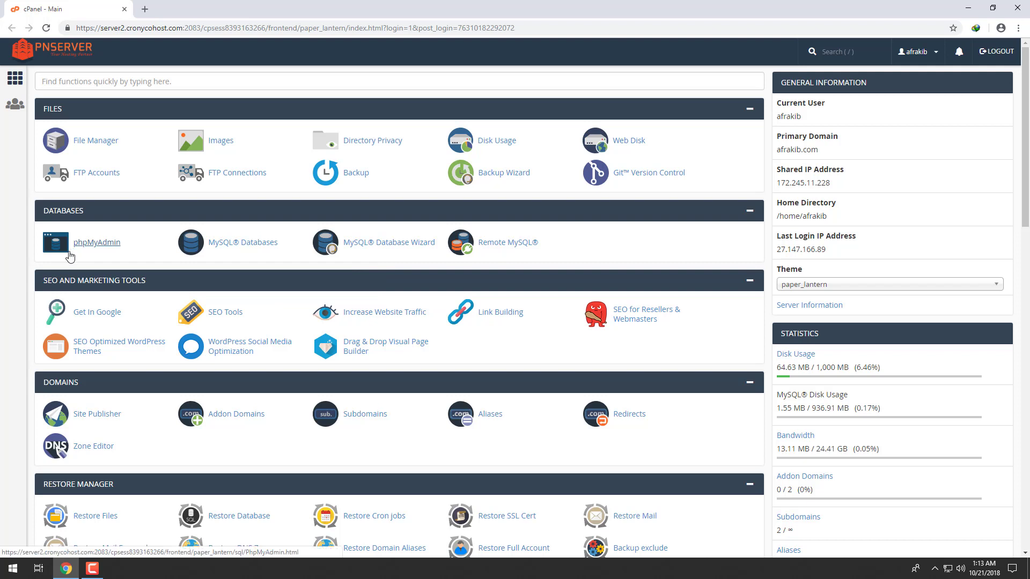
Open phpMyAdmin and view the list of databases on the server
{"action": "left_click", "coordinate": [92, 247]}
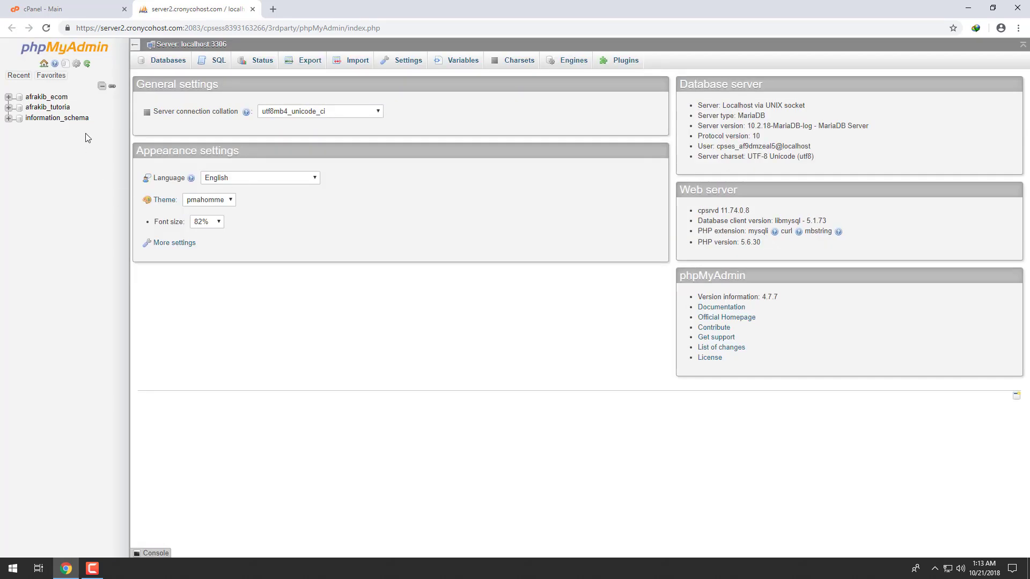
{"action": "left_click", "coordinate": [169, 61]}
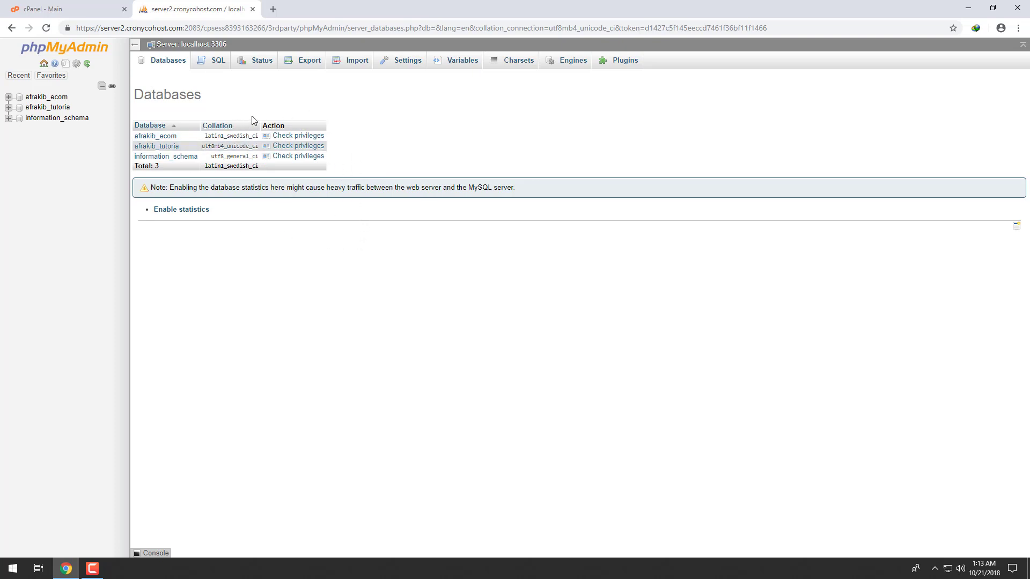
Try to create a database by running the SQL query CREATE DATABASE test on the server
{"action": "left_click", "coordinate": [212, 60]}
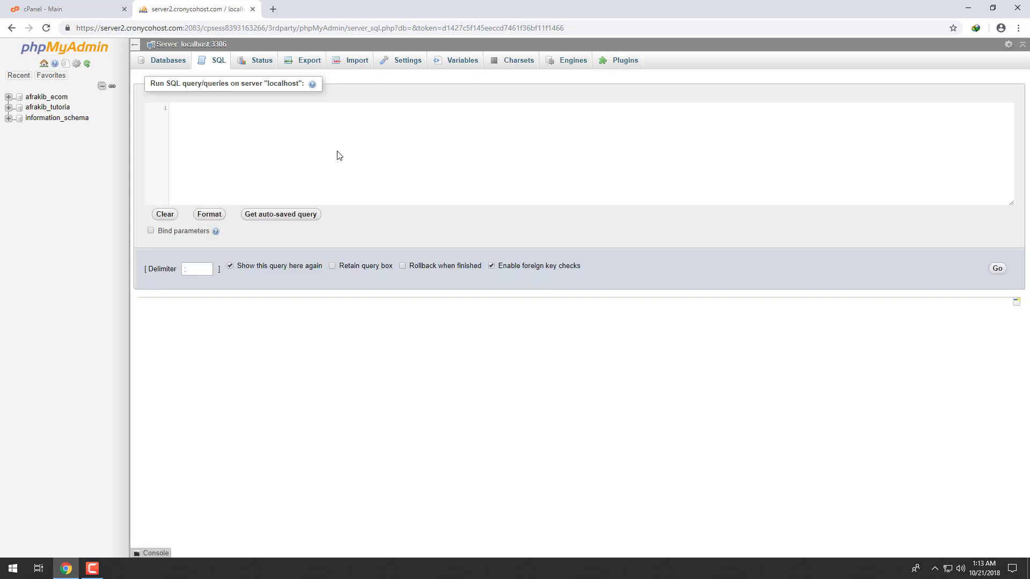
{"action": "type", "text": "CREATE da"}
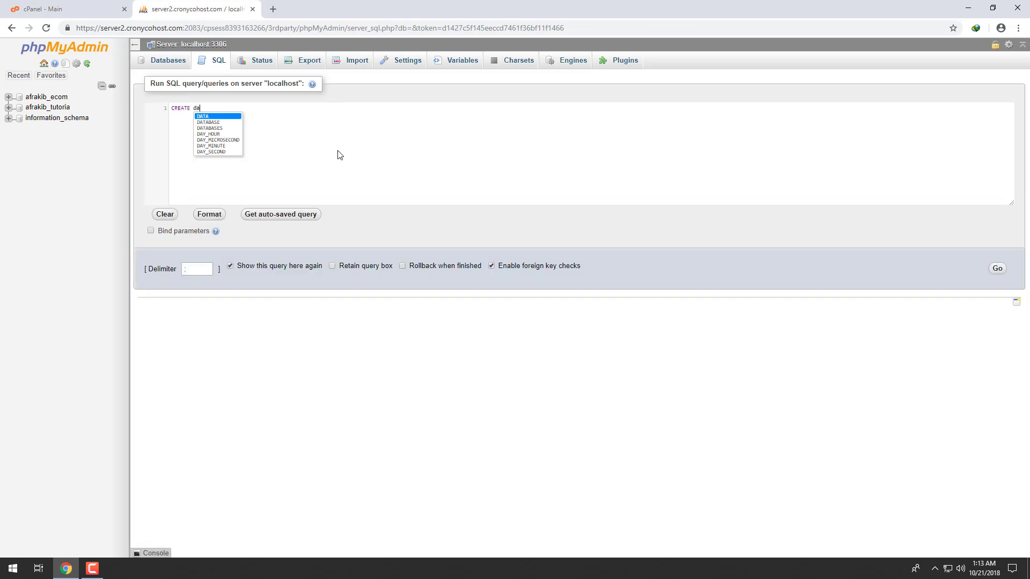
{"action": "key", "text": "Down"}
{"action": "key", "text": "Return"}
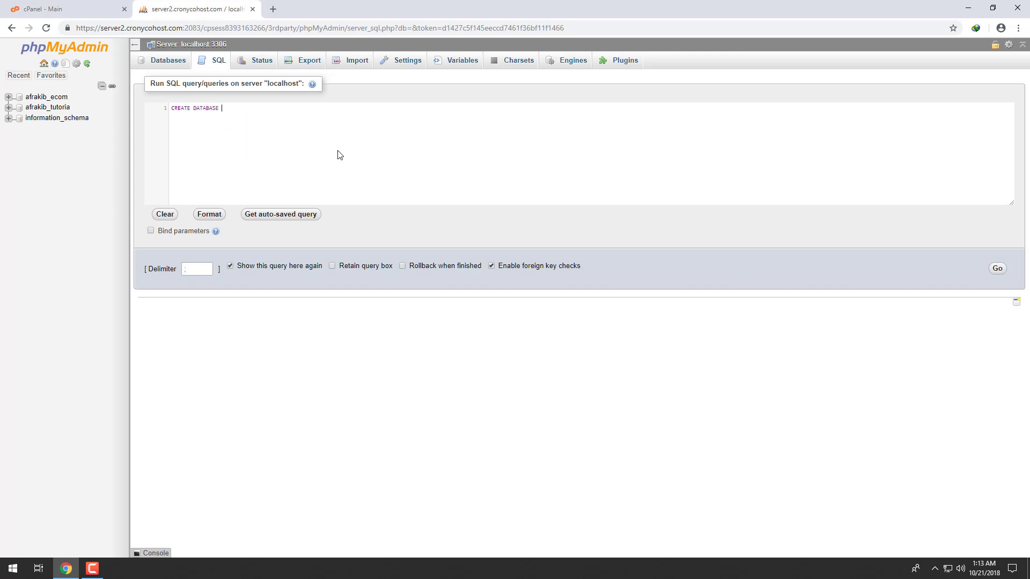
{"action": "type", "text": "test"}
{"action": "left_click", "coordinate": [999, 268]}
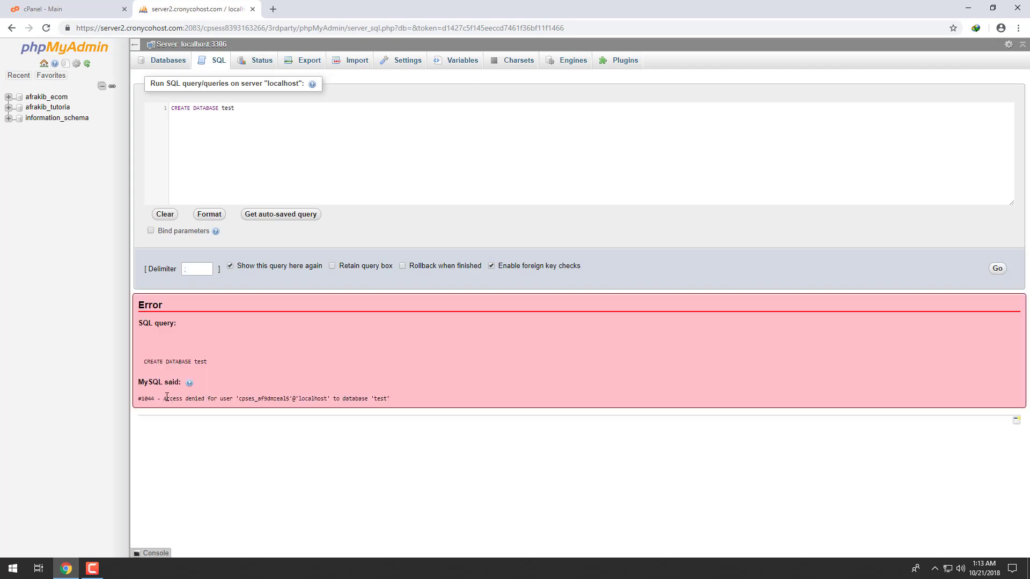
{"action": "left_click_drag", "start_coordinate": [163, 399], "coordinate": [234, 391]}
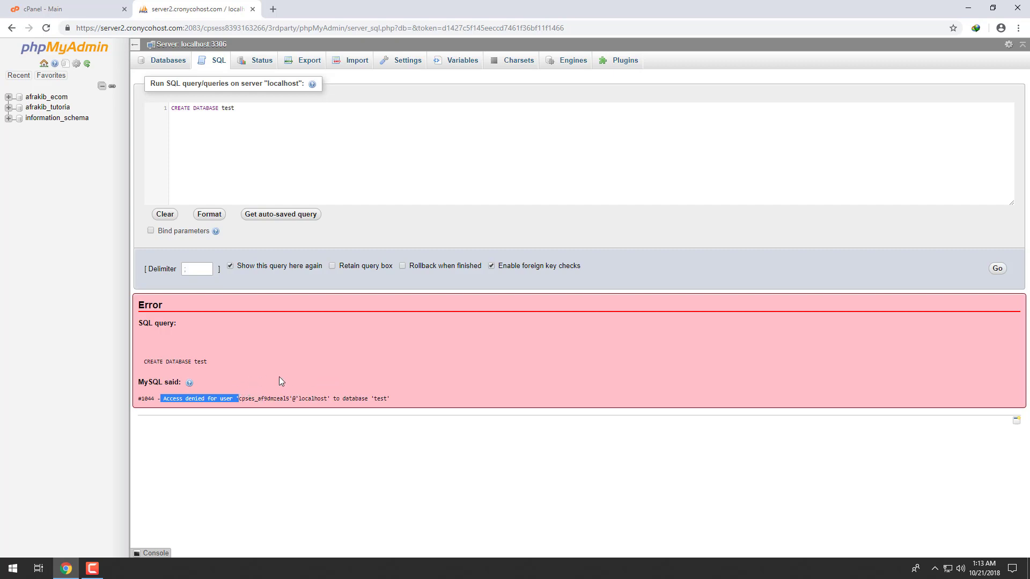
Switch back to cPanel and create a new database named test with the MySQL Database Wizard
{"action": "left_click", "coordinate": [82, 5]}
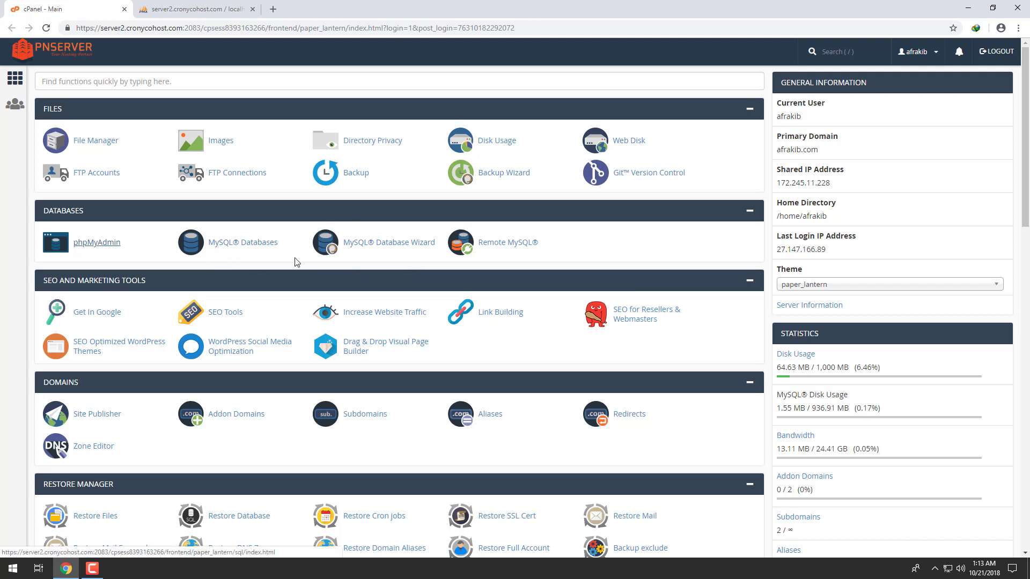
{"action": "left_click", "coordinate": [385, 247]}
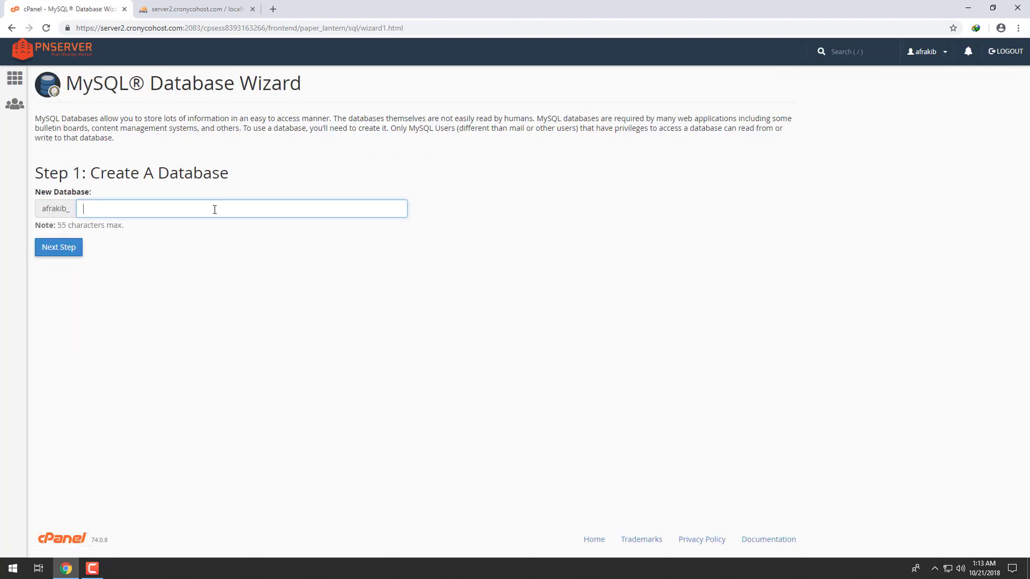
{"action": "left_click", "coordinate": [215, 209]}
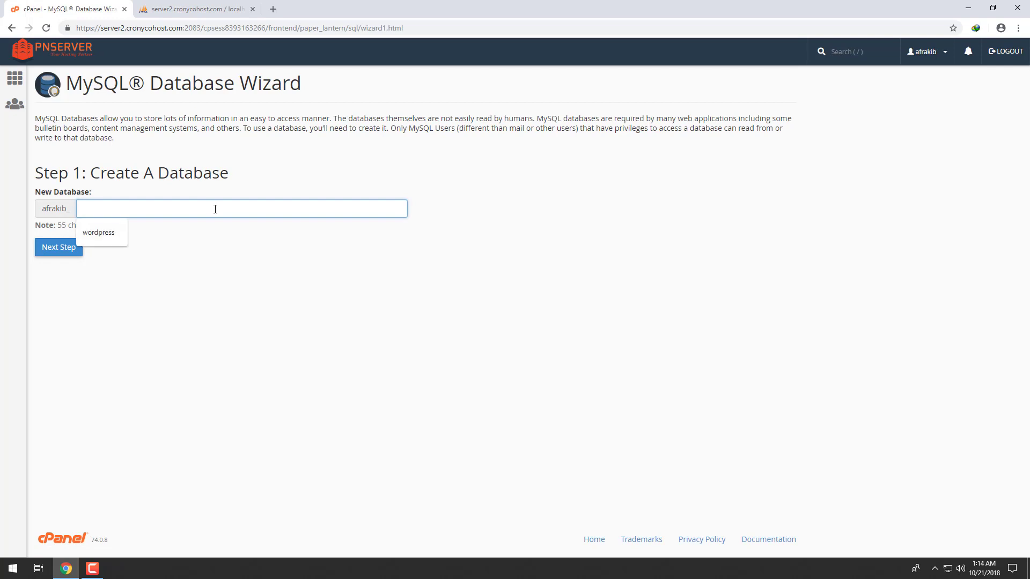
{"action": "type", "text": "test"}
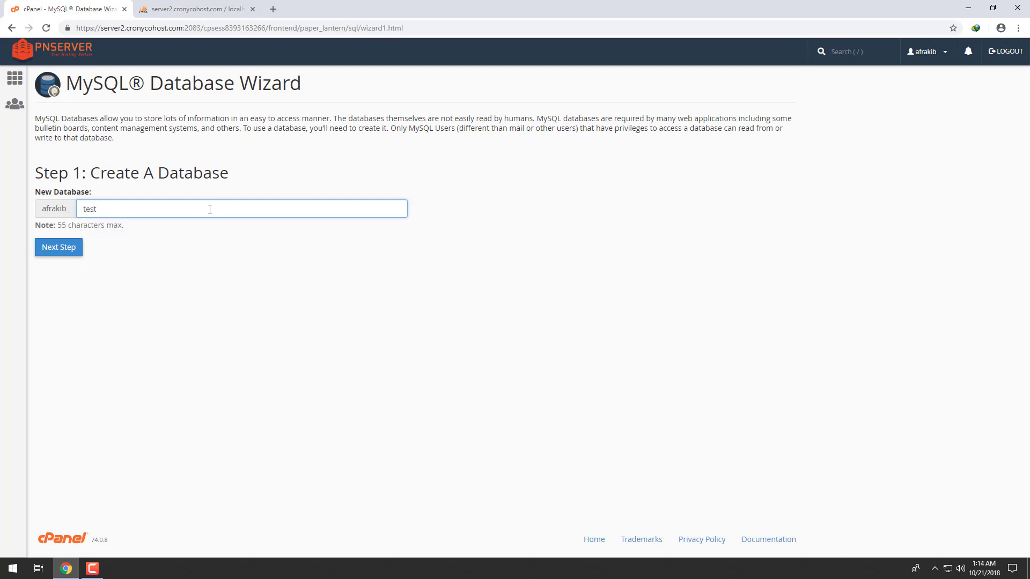
{"action": "left_click", "coordinate": [47, 251]}
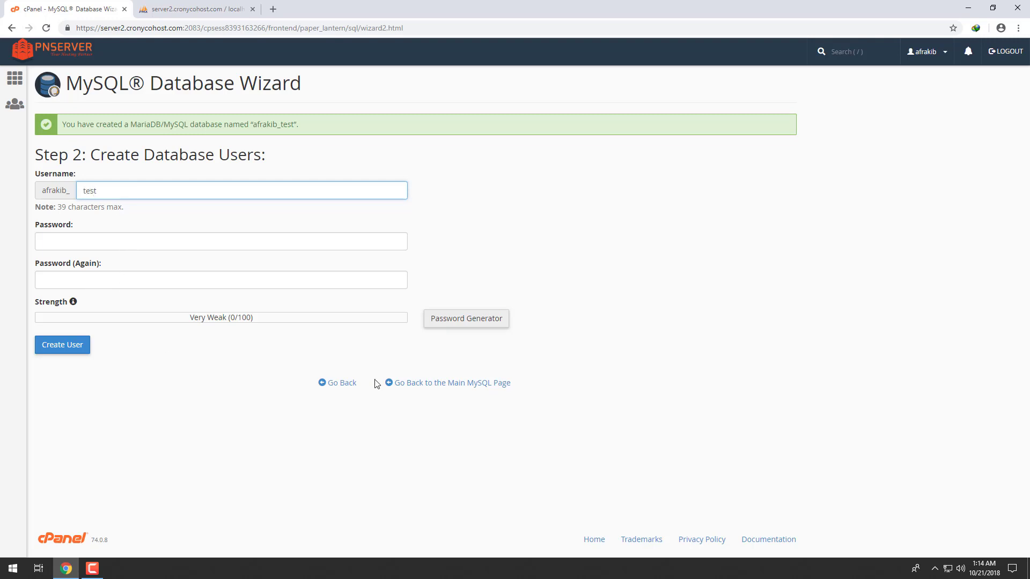
Create the database user test with a generated password in the password fields and grant it all privileges on the test database
{"action": "left_click", "coordinate": [465, 325]}
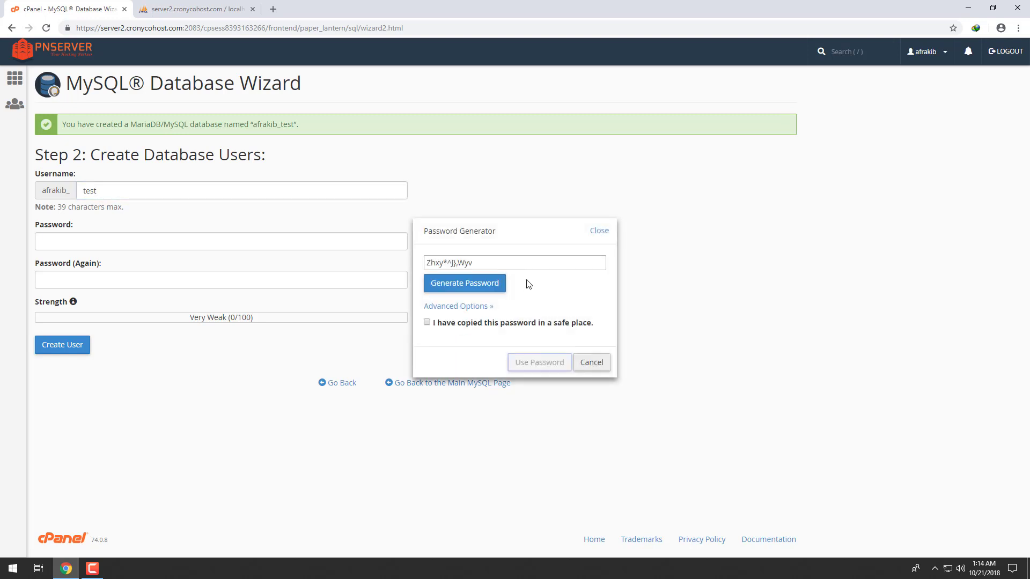
{"action": "left_click", "coordinate": [427, 322]}
{"action": "left_click_drag", "start_coordinate": [495, 264], "coordinate": [409, 266]}
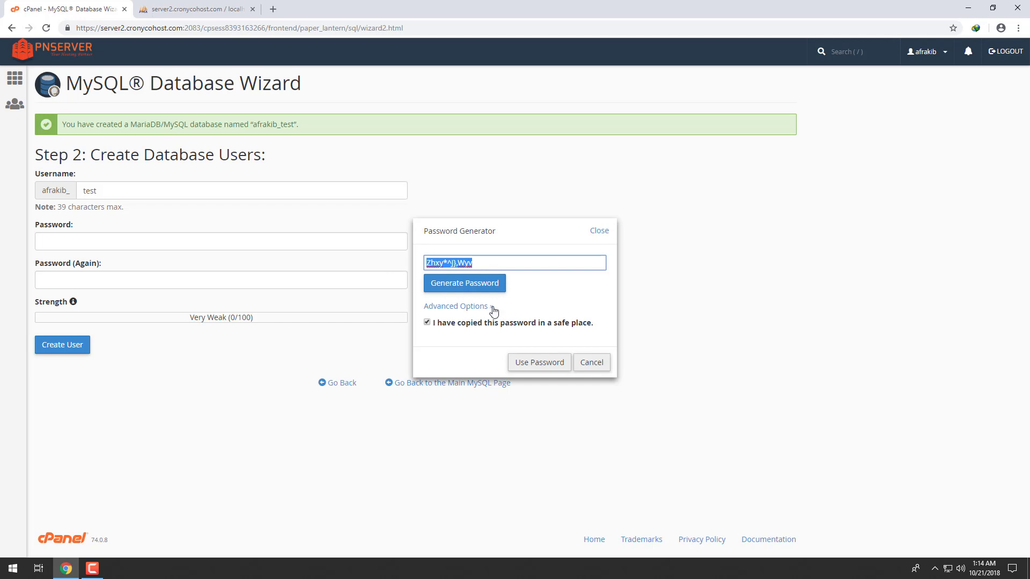
{"action": "left_click", "coordinate": [541, 365]}
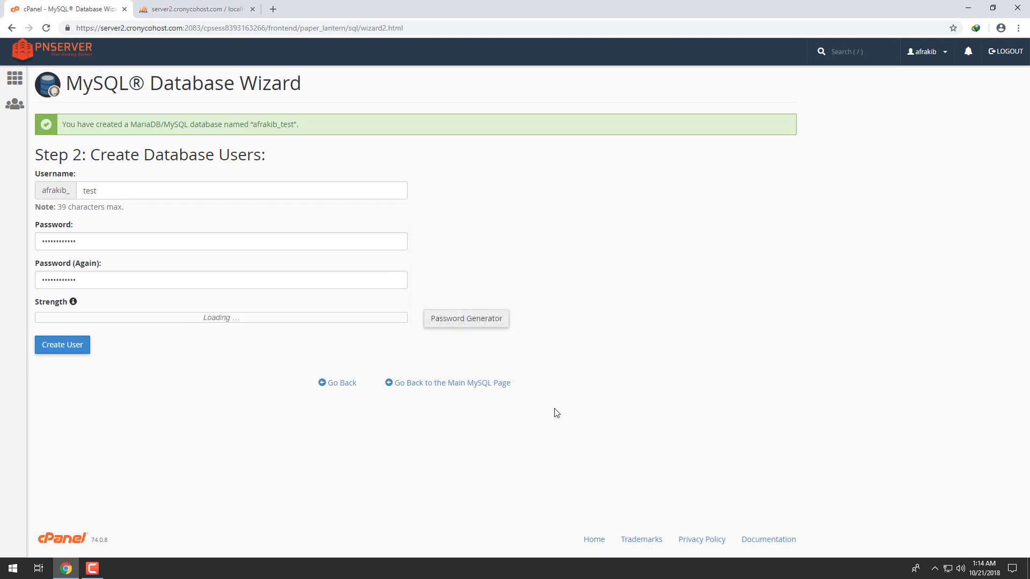
{"action": "left_click", "coordinate": [59, 346]}
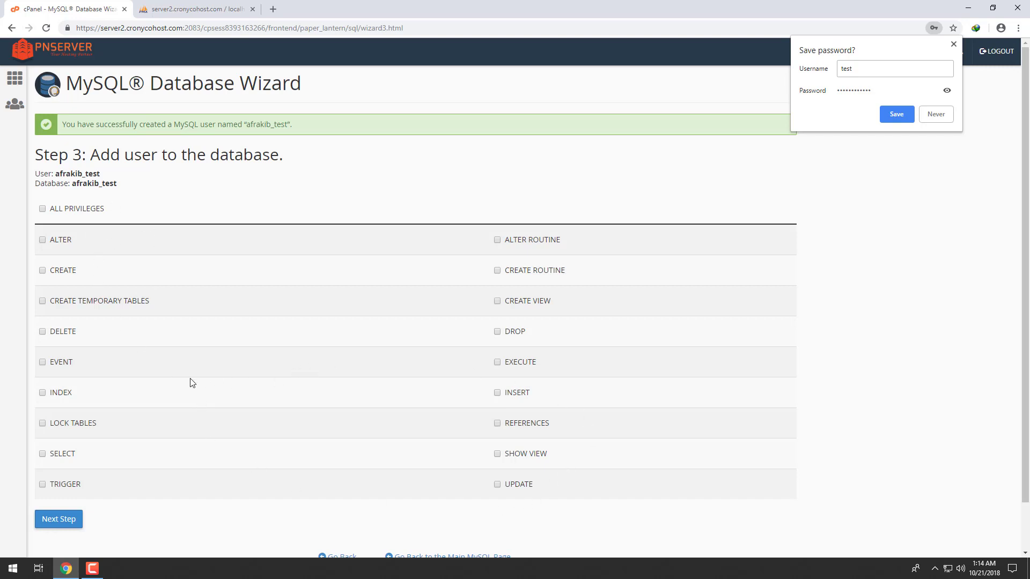
{"action": "left_click", "coordinate": [43, 209]}
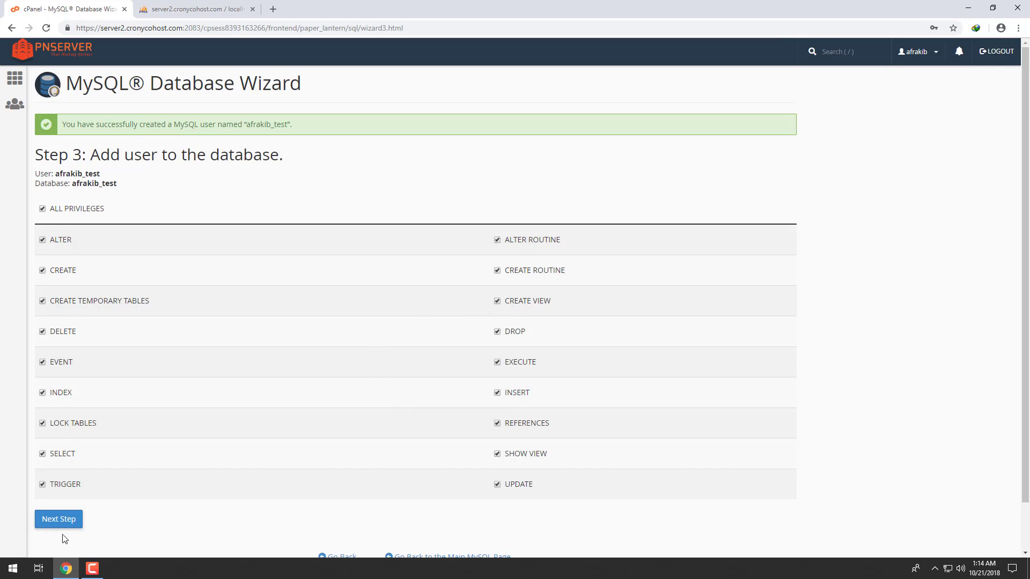
{"action": "left_click", "coordinate": [59, 521]}
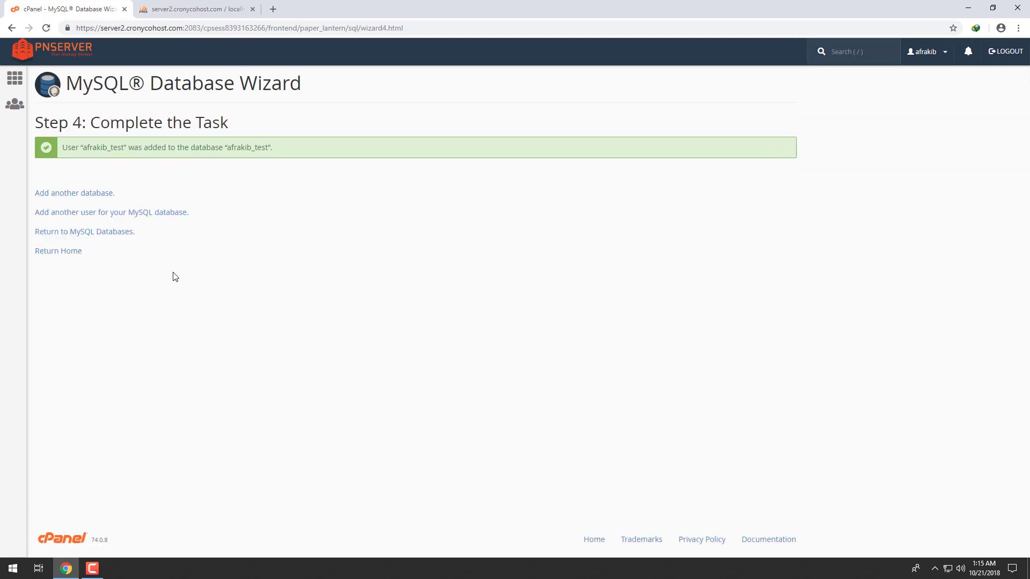
Switch to phpMyAdmin and refresh its database list to check for the new test database
{"action": "left_click", "coordinate": [192, 8]}
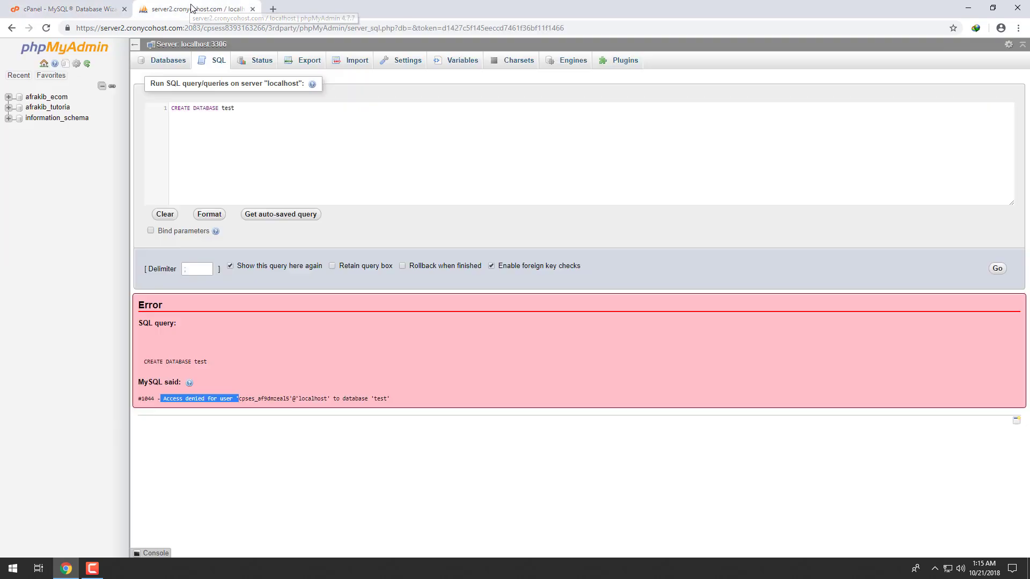
{"action": "left_click", "coordinate": [32, 51]}
{"action": "left_click", "coordinate": [165, 61]}
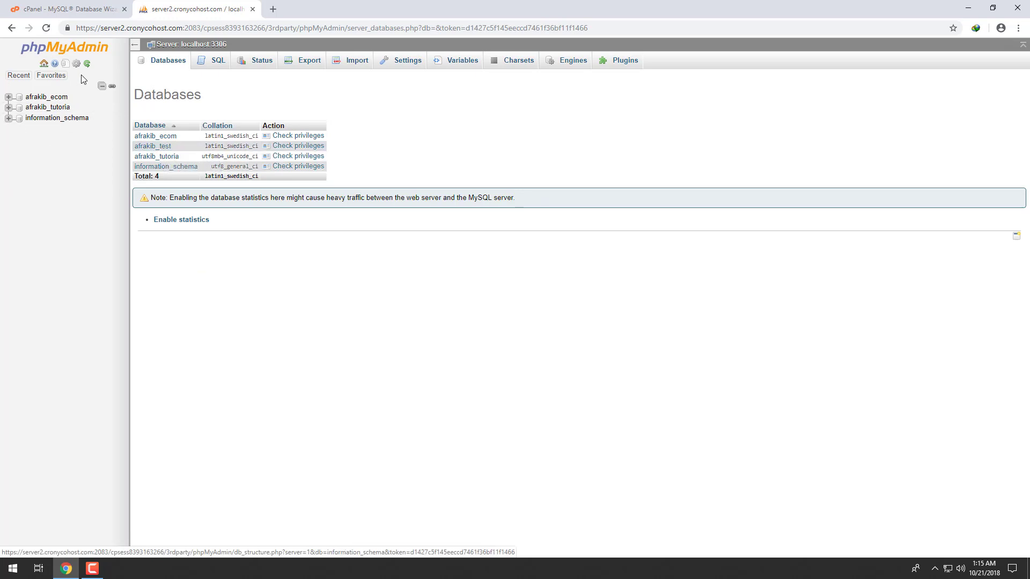
{"action": "left_click", "coordinate": [45, 28]}
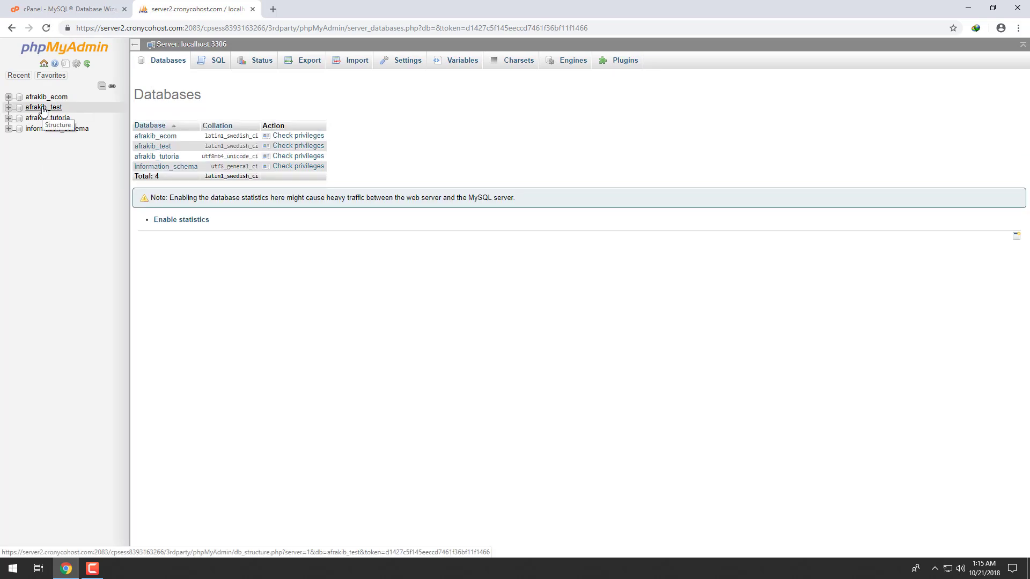
Return to cPanel and create a database named Test2 from the MySQL Databases page, then go back to that page
{"action": "left_click", "coordinate": [49, 5]}
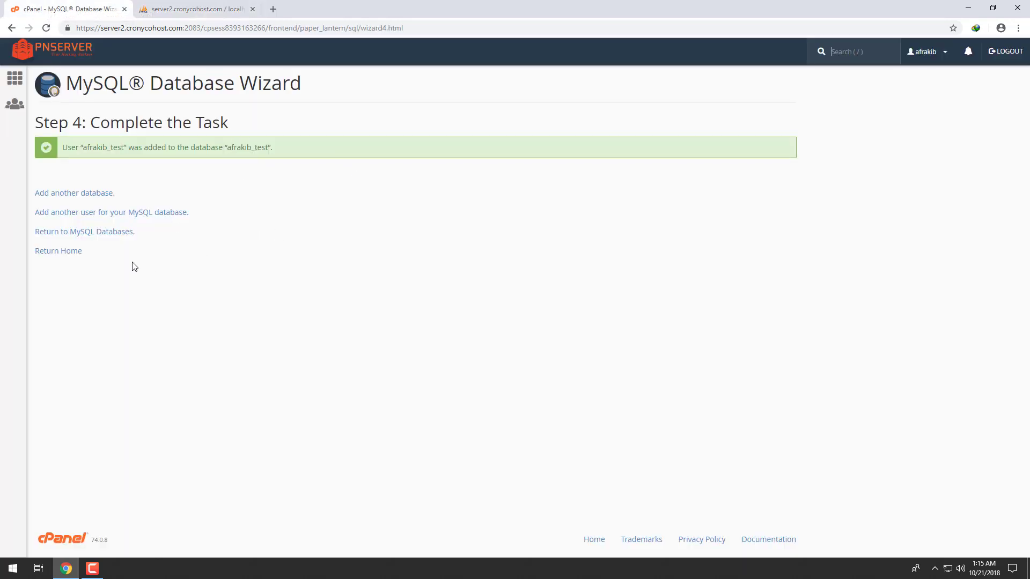
{"action": "left_click", "coordinate": [81, 238]}
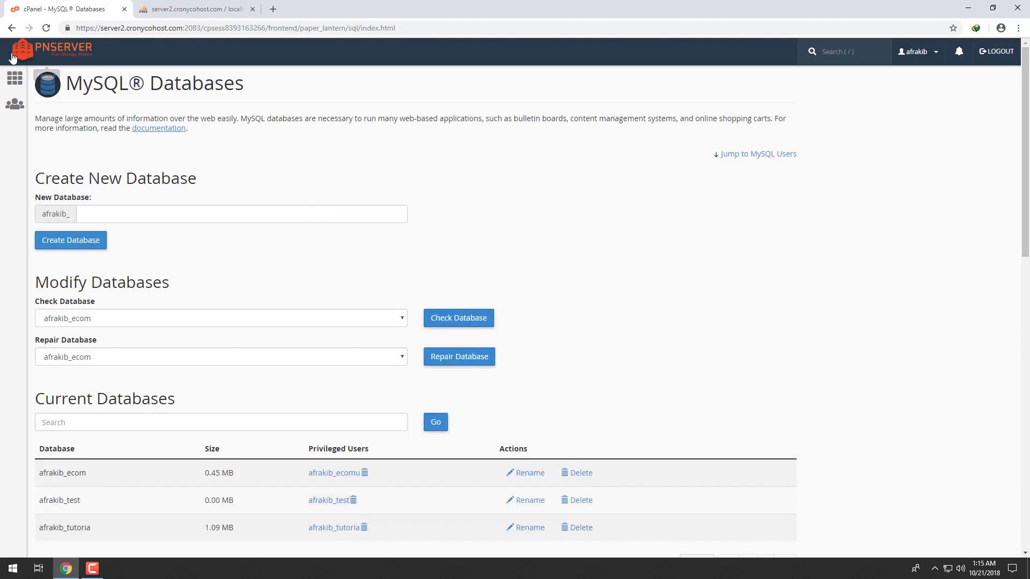
{"action": "left_click", "coordinate": [35, 54]}
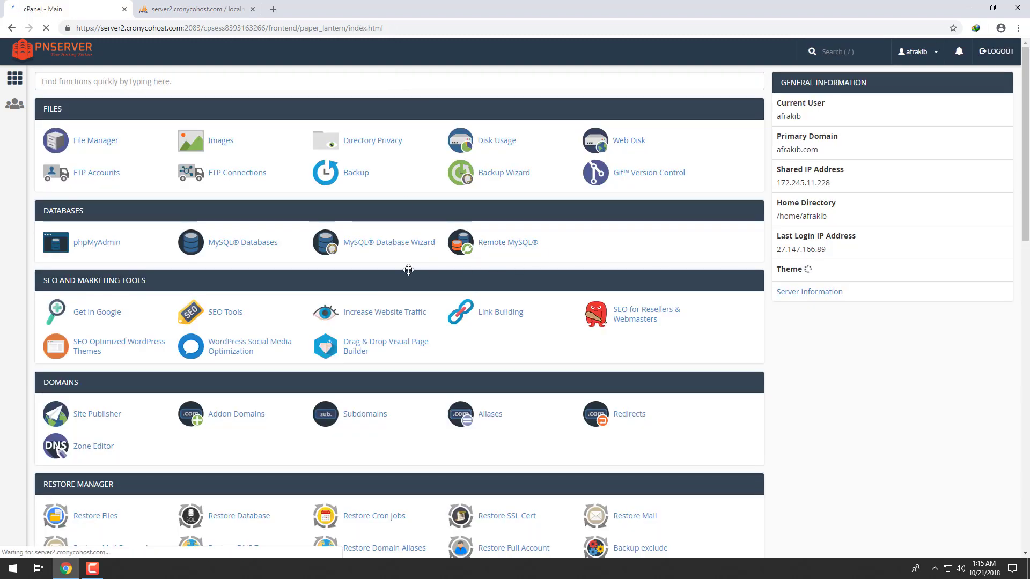
{"action": "left_click", "coordinate": [238, 244]}
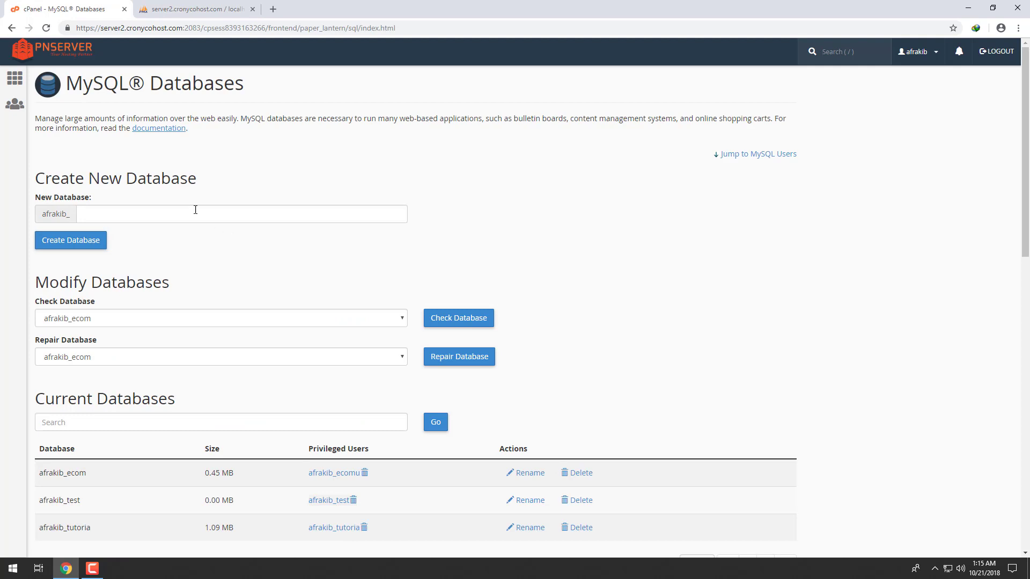
{"action": "left_click", "coordinate": [194, 212]}
{"action": "type", "text": "T"}
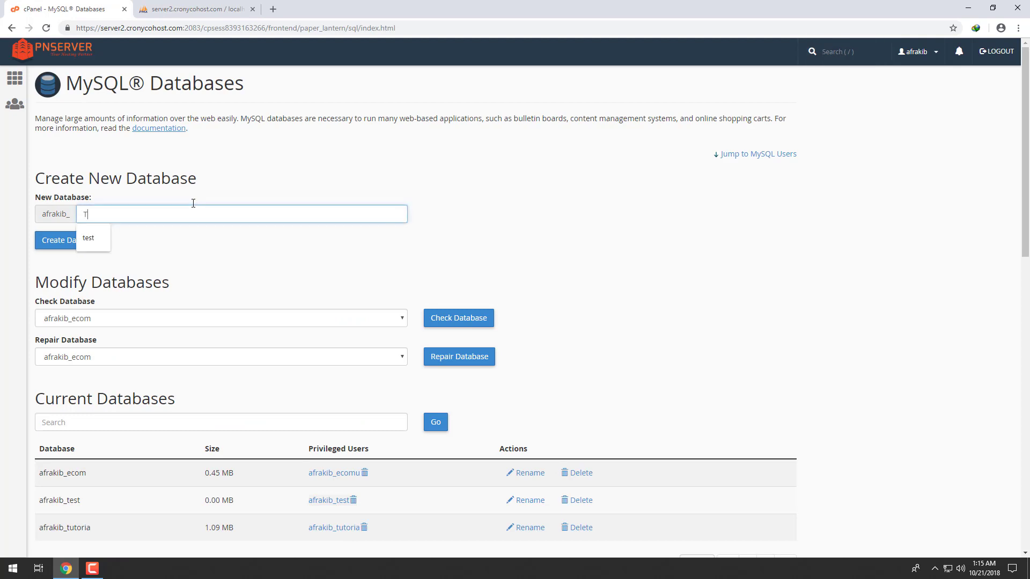
{"action": "type", "text": "est@"}
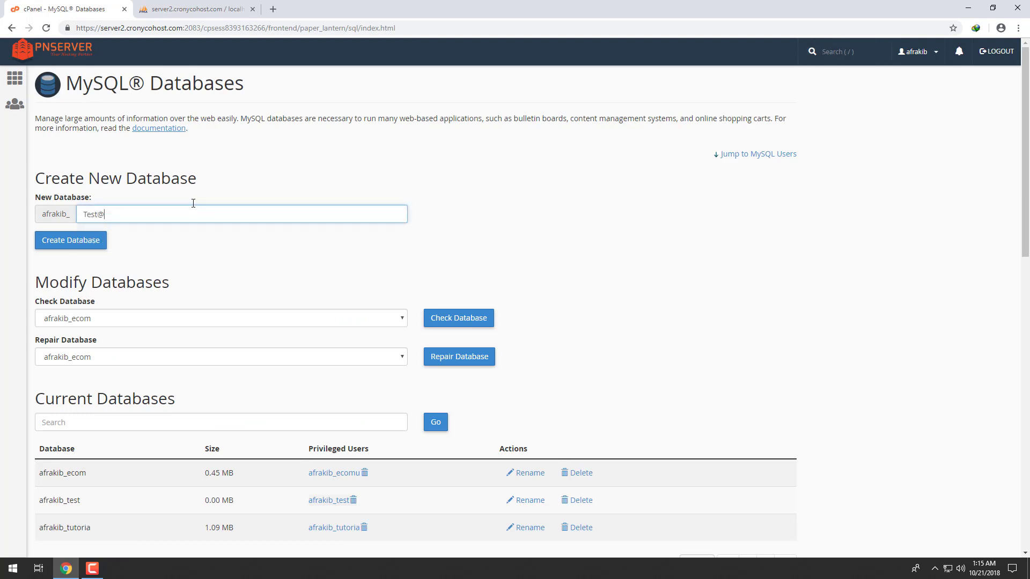
{"action": "key", "text": "BackSpace"}
{"action": "type", "text": "2"}
{"action": "left_click", "coordinate": [69, 236]}
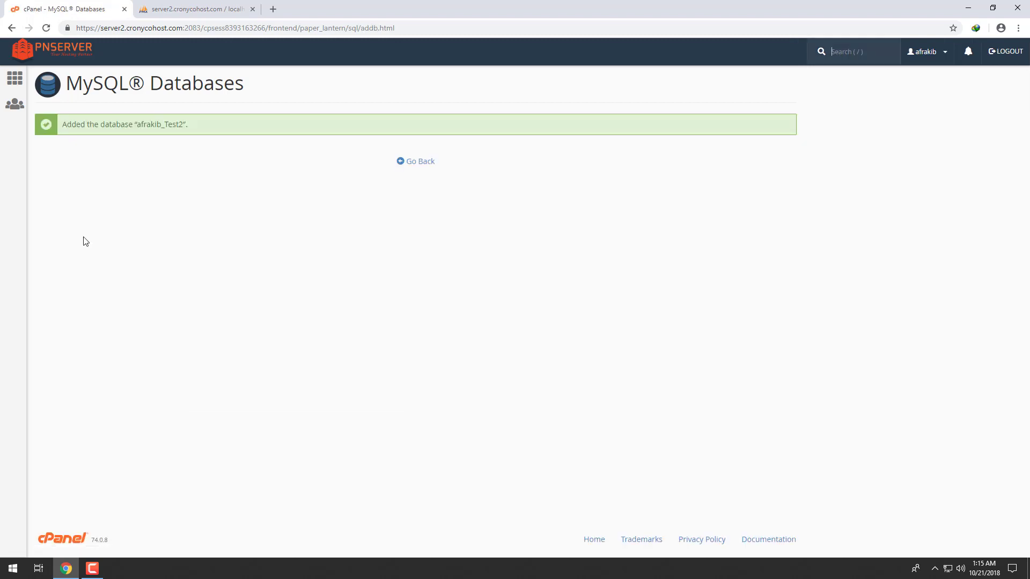
{"action": "left_click", "coordinate": [424, 164]}
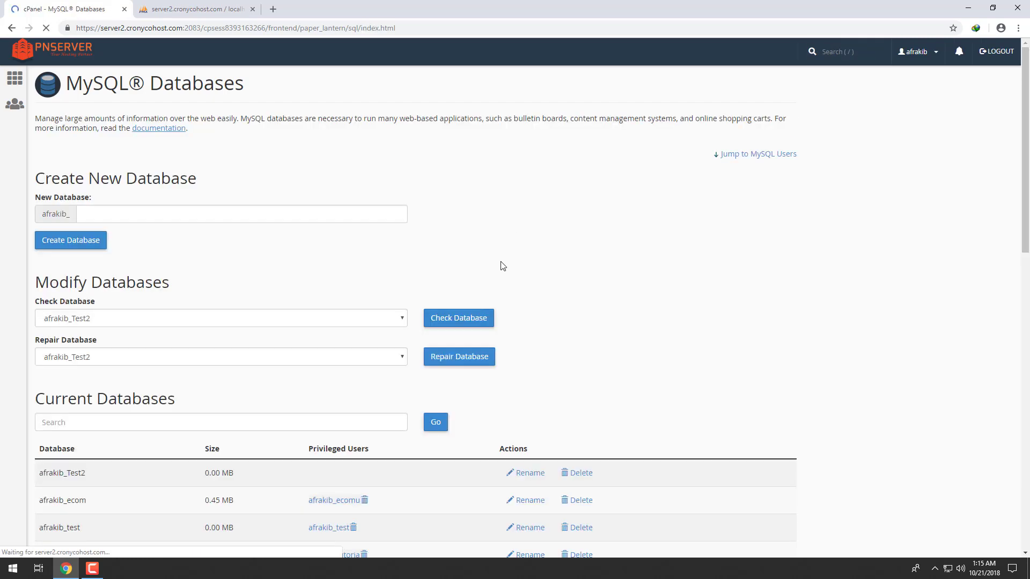
Add a new MySQL user named Test2 with a generated password in the password fields, and return to the MySQL Databases page
{"action": "scroll", "coordinate": [159, 345], "scroll_direction": "down", "scroll_amount": 9}
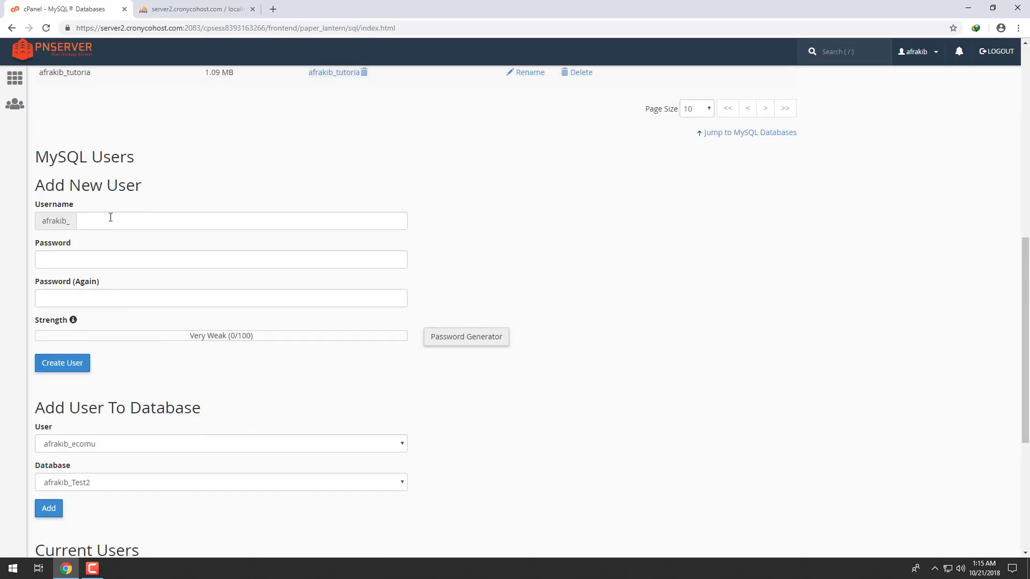
{"action": "left_click", "coordinate": [120, 218]}
{"action": "type", "text": "Test"}
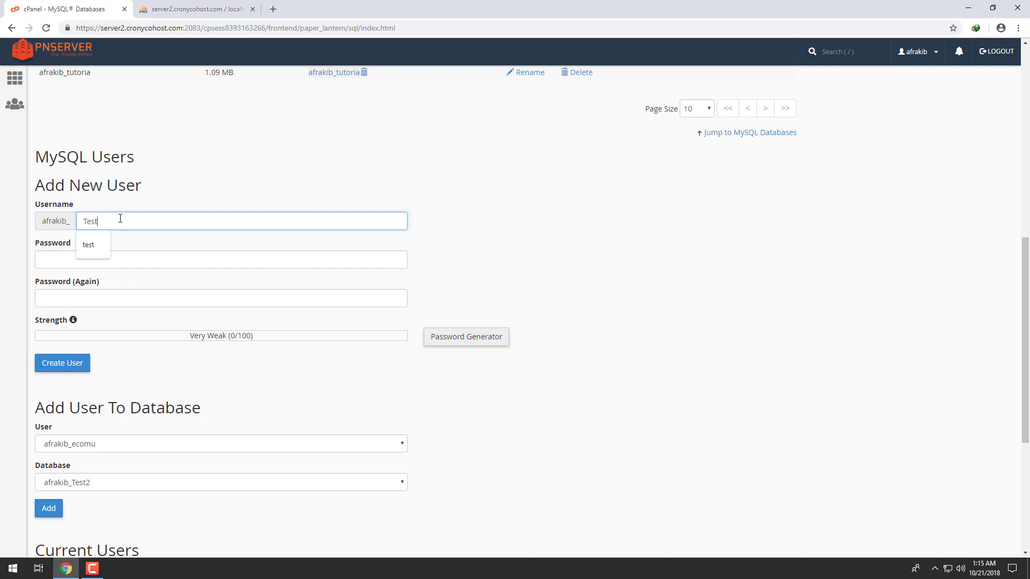
{"action": "type", "text": "2"}
{"action": "left_click", "coordinate": [459, 339]}
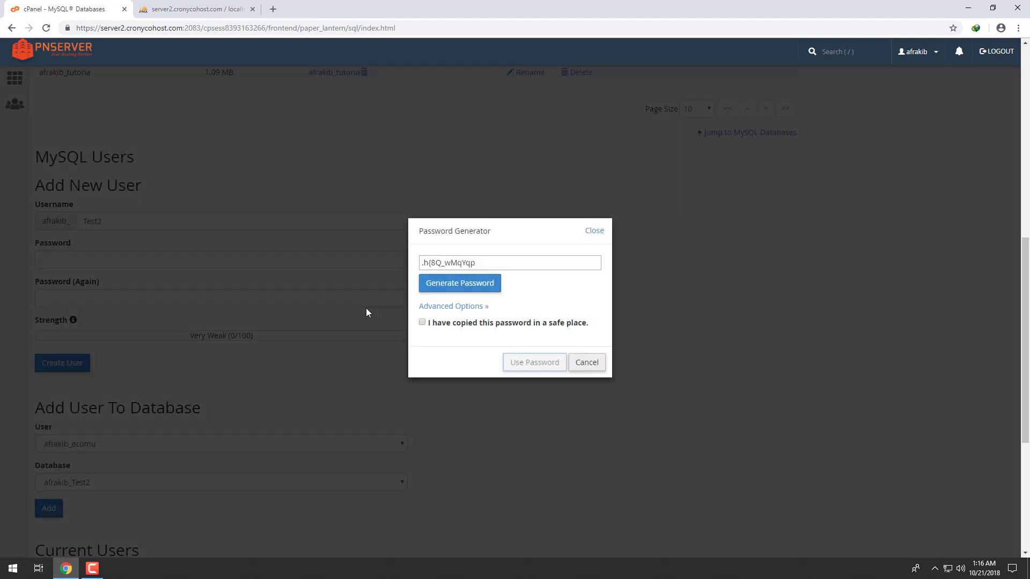
{"action": "left_click", "coordinate": [423, 323]}
{"action": "left_click", "coordinate": [531, 363]}
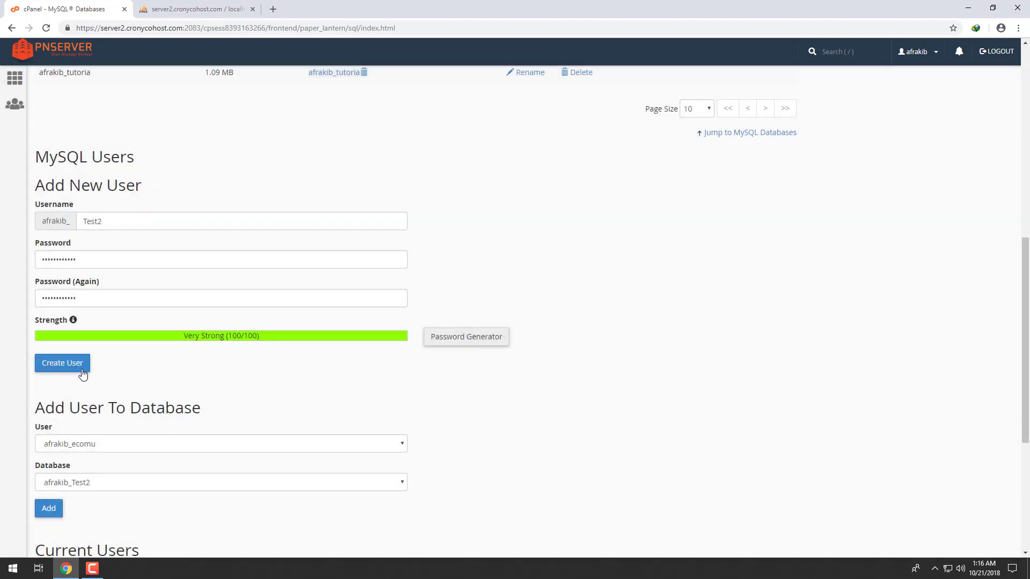
{"action": "left_click", "coordinate": [73, 370]}
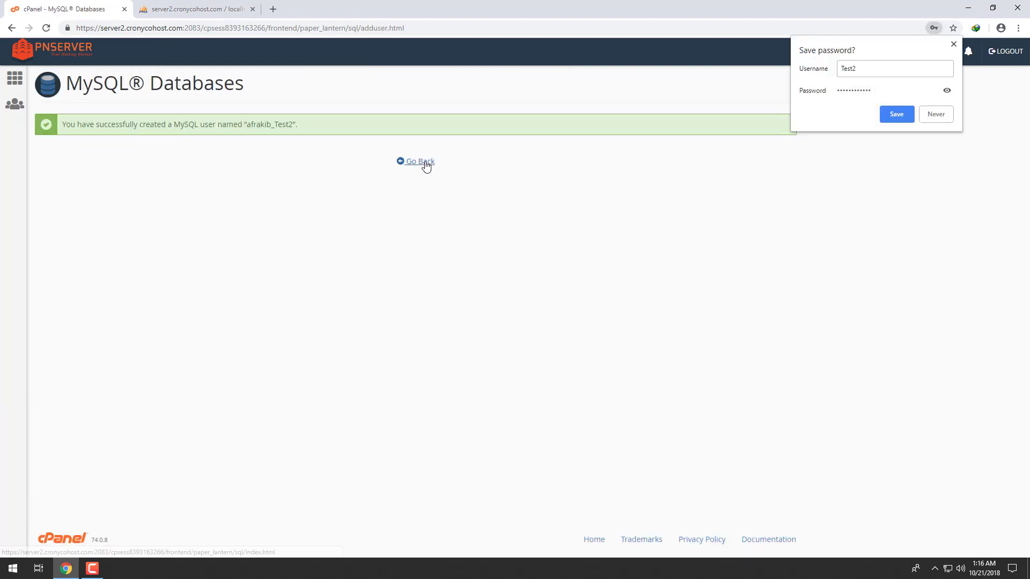
{"action": "left_click", "coordinate": [422, 164]}
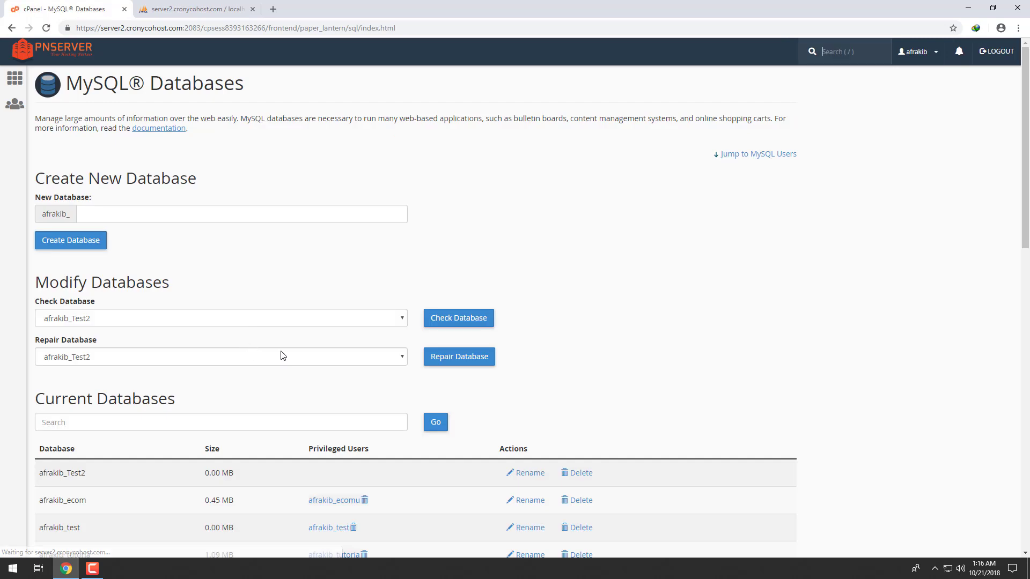
Add the user Test2 to the Test2 database with all privileges, save the changes and go back to the MySQL Databases page
{"action": "scroll", "coordinate": [281, 351], "scroll_direction": "down", "scroll_amount": 13}
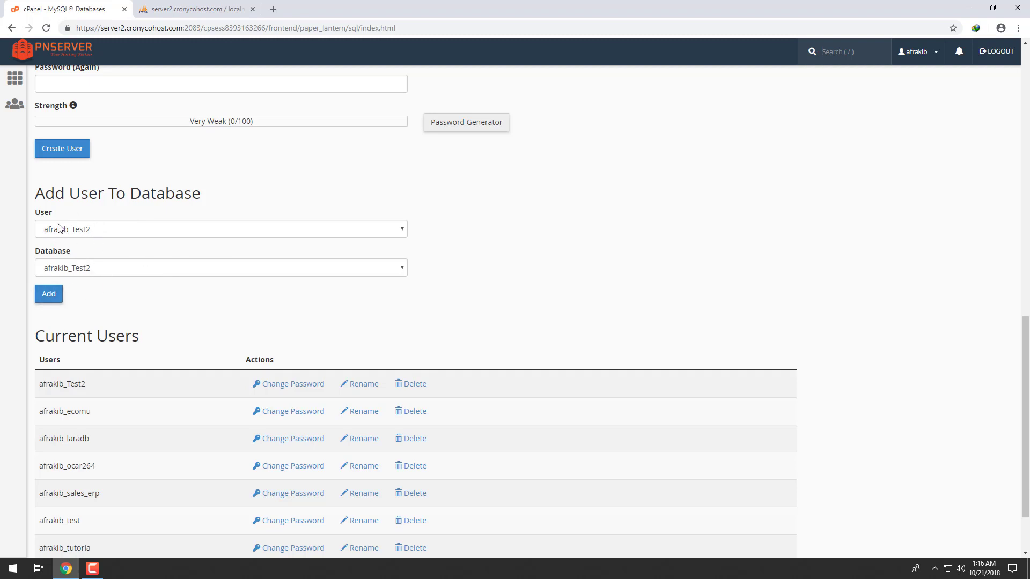
{"action": "left_click", "coordinate": [53, 300]}
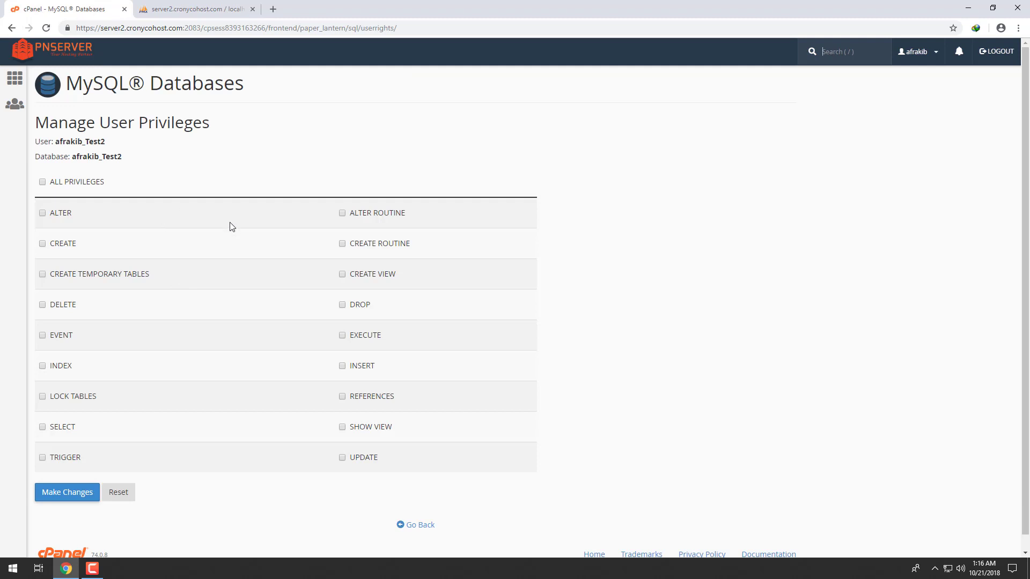
{"action": "left_click", "coordinate": [43, 183]}
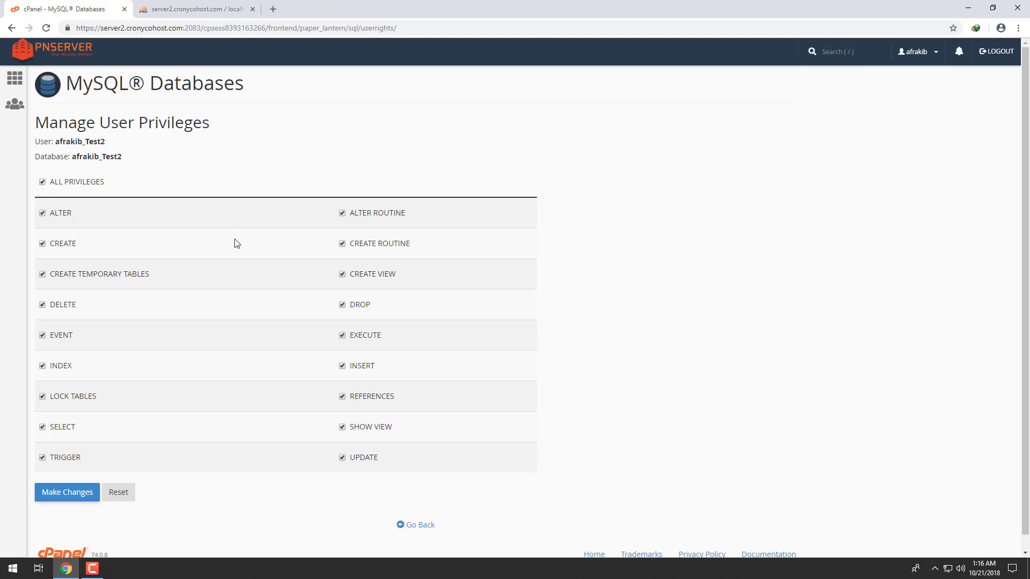
{"action": "left_click", "coordinate": [64, 493]}
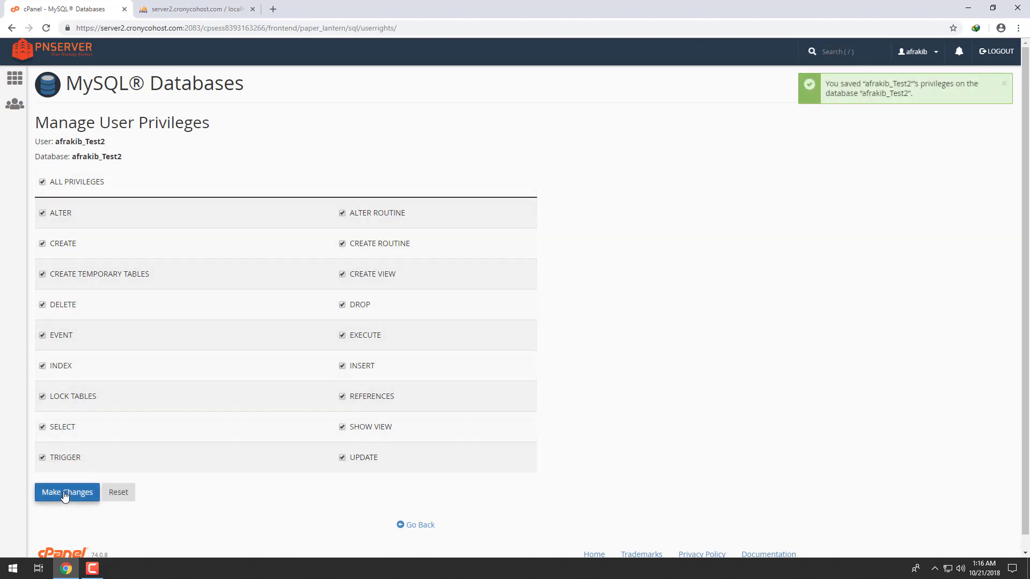
{"action": "left_click", "coordinate": [426, 528]}
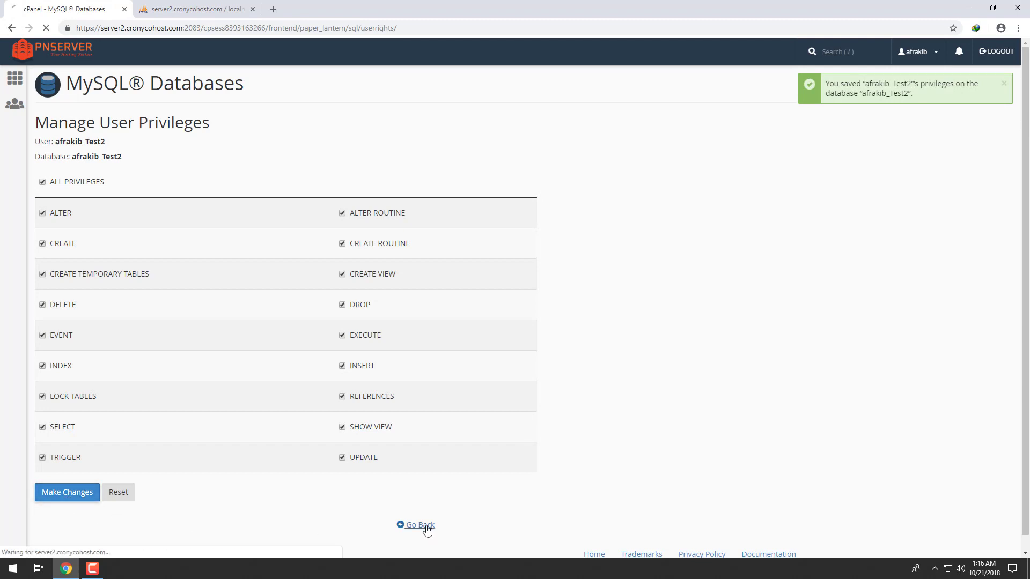
Switch to phpMyAdmin and reload its database list to check for the Test2 database
{"action": "left_click", "coordinate": [213, 8]}
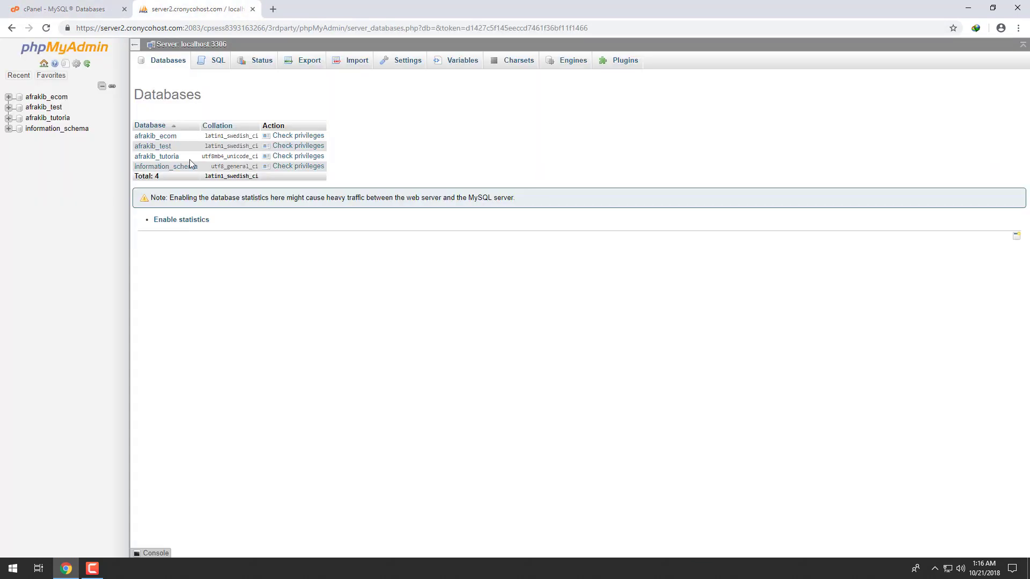
{"action": "left_click", "coordinate": [65, 50]}
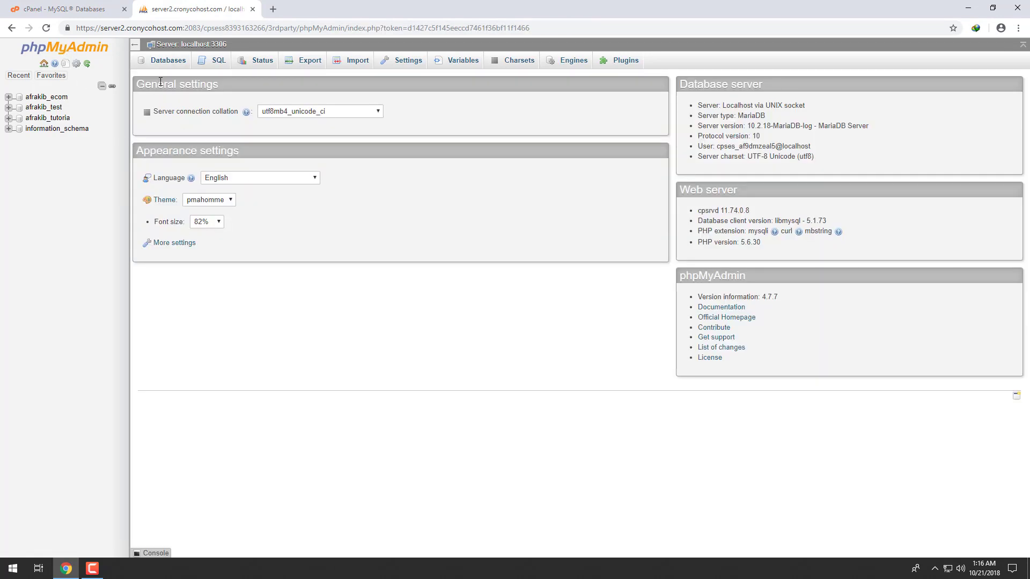
{"action": "left_click", "coordinate": [167, 60]}
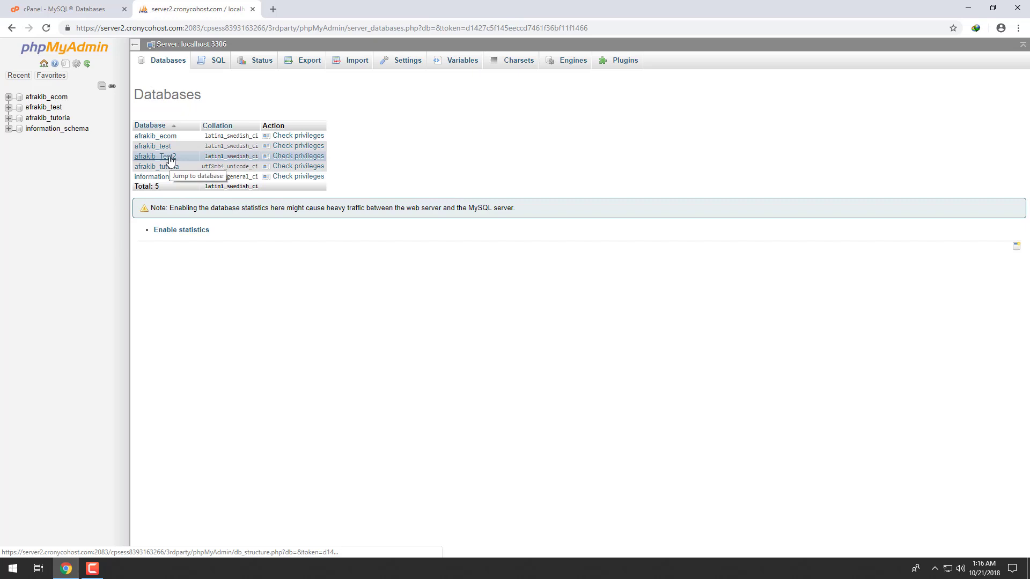
Return to cPanel and review the current databases, their privileged users and the current MySQL users
{"action": "left_click", "coordinate": [71, 4]}
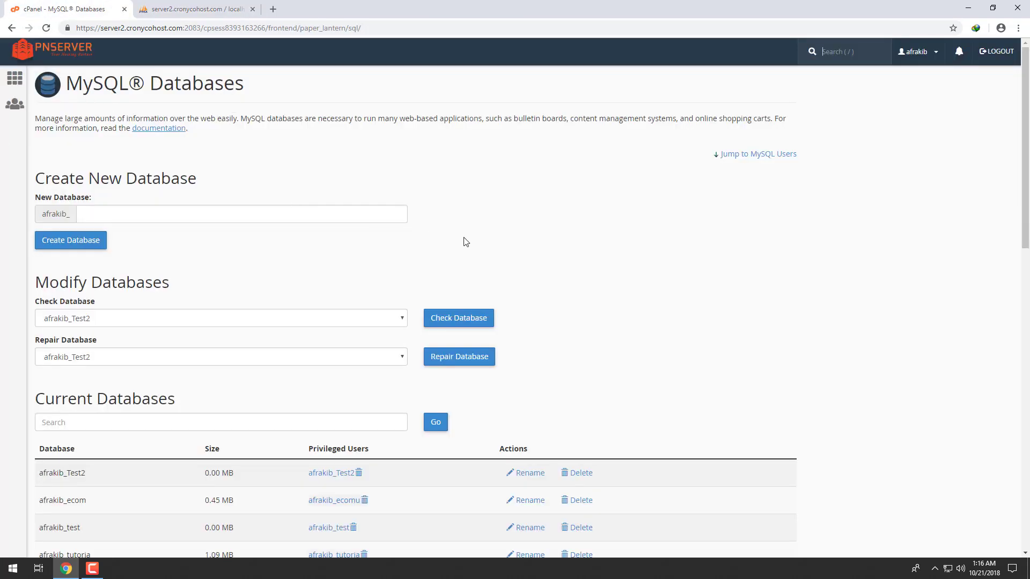
{"action": "scroll", "coordinate": [588, 290], "scroll_direction": "down", "scroll_amount": 6}
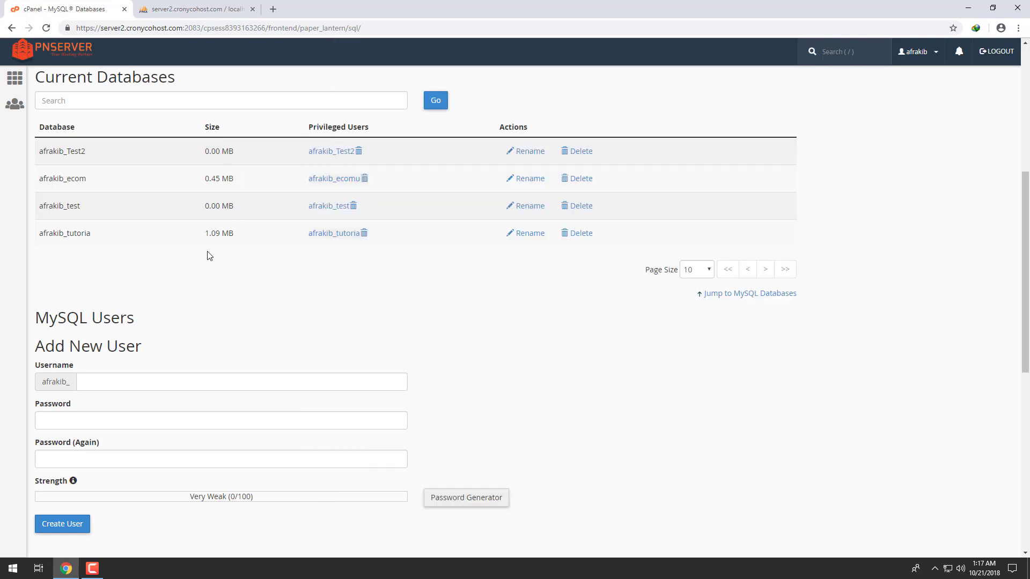
{"action": "scroll", "coordinate": [209, 254], "scroll_direction": "down", "scroll_amount": 8}
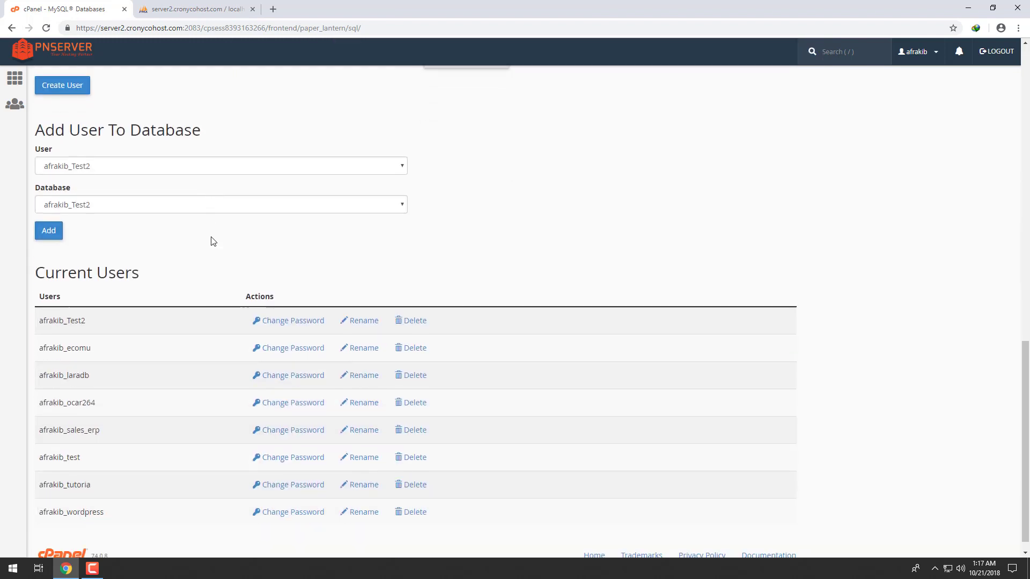